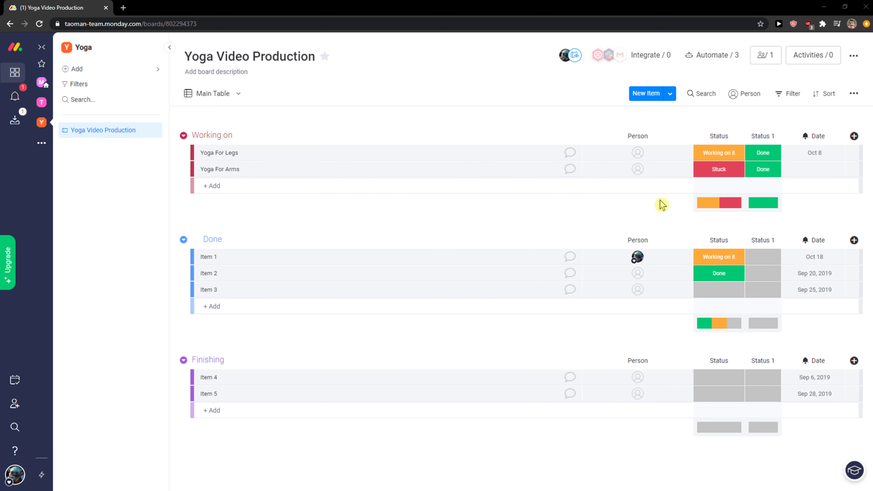
Add a Progress Tracking column from the Column Center, showing 50%, 17% and 0% completion.
click(853, 137)
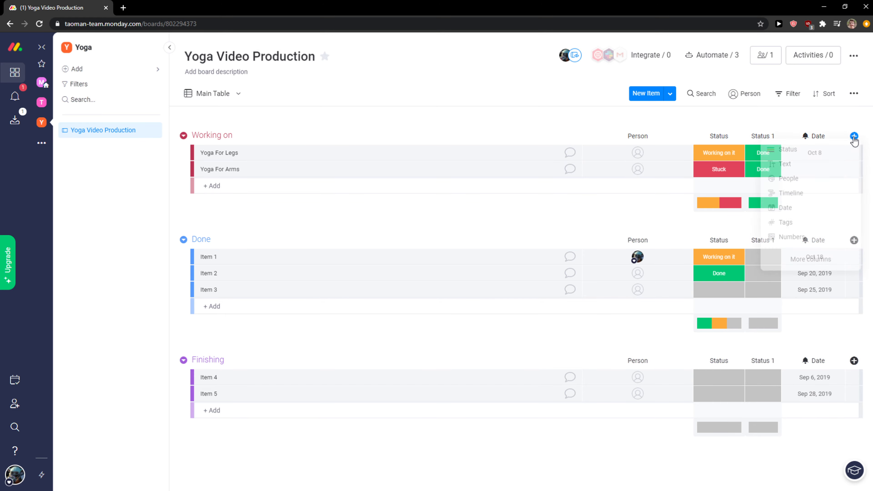
click(795, 263)
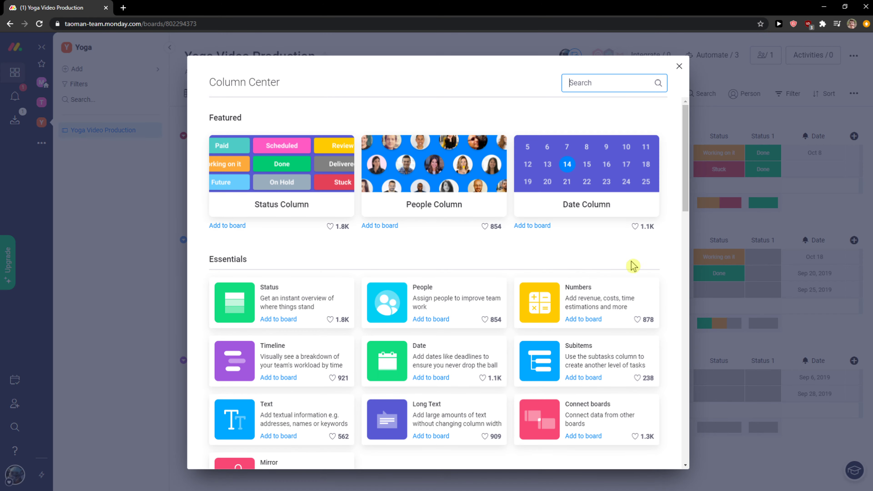
scroll(585, 265, down, 5)
scroll(585, 266, down, 3)
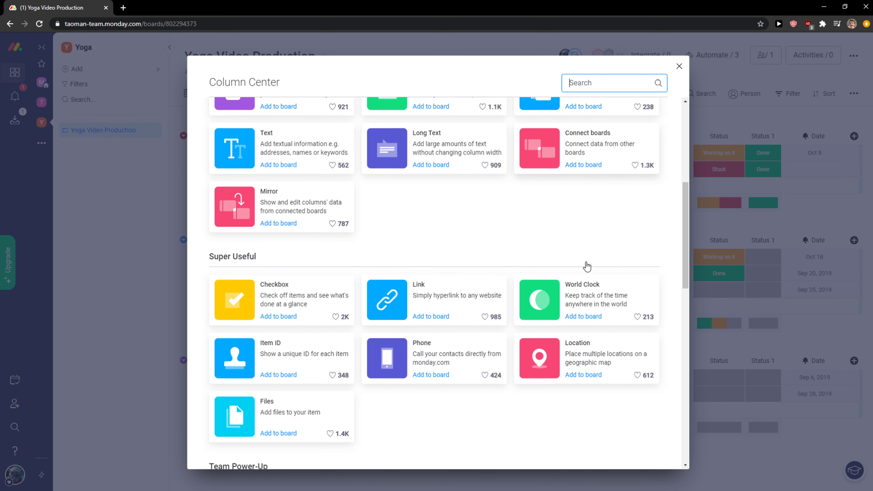
scroll(505, 257, down, 3)
scroll(491, 277, down, 6)
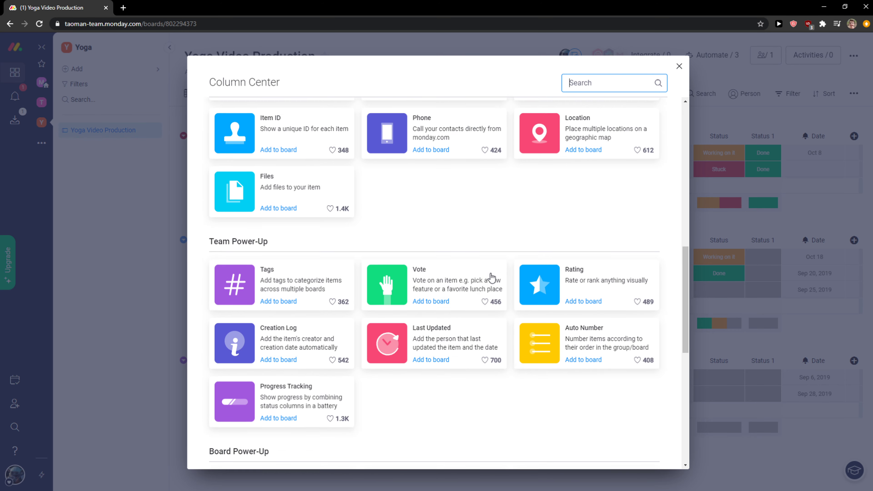
scroll(490, 277, down, 2)
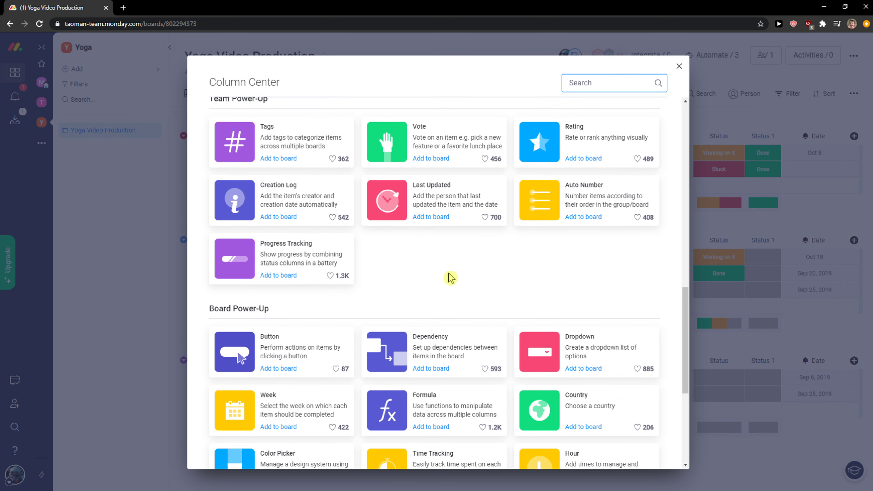
click(310, 255)
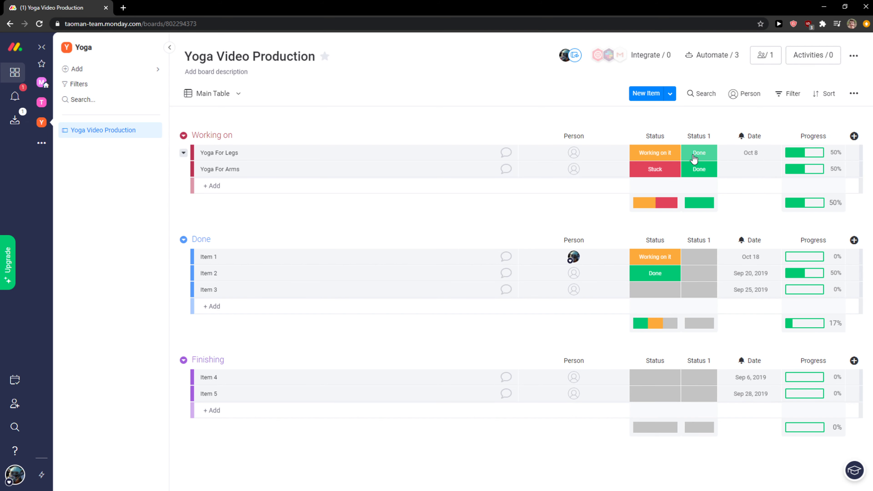
Add the Time Tracking column from the Column Center's Board Power-Up section.
click(854, 136)
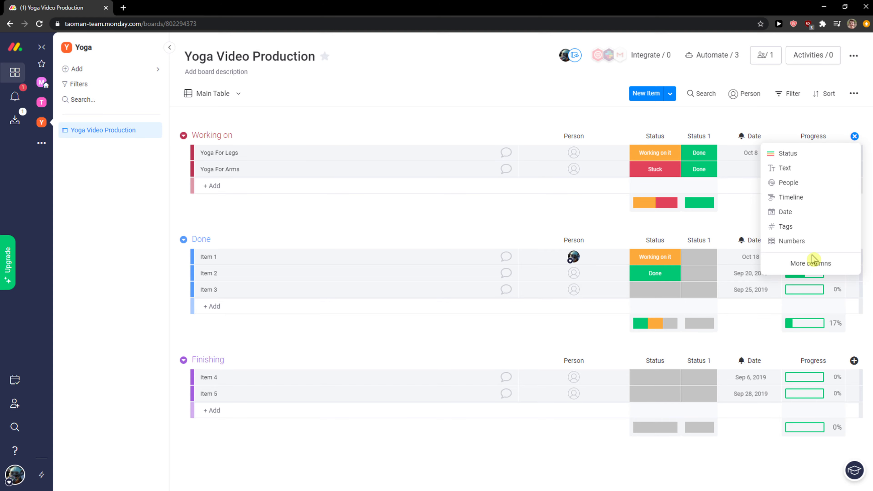
click(809, 263)
scroll(534, 290, down, 10)
scroll(534, 289, down, 10)
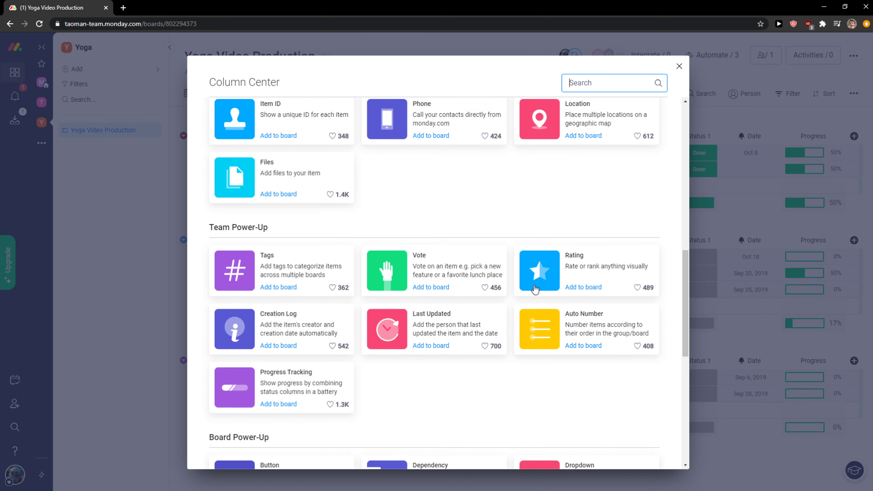
scroll(534, 290, down, 3)
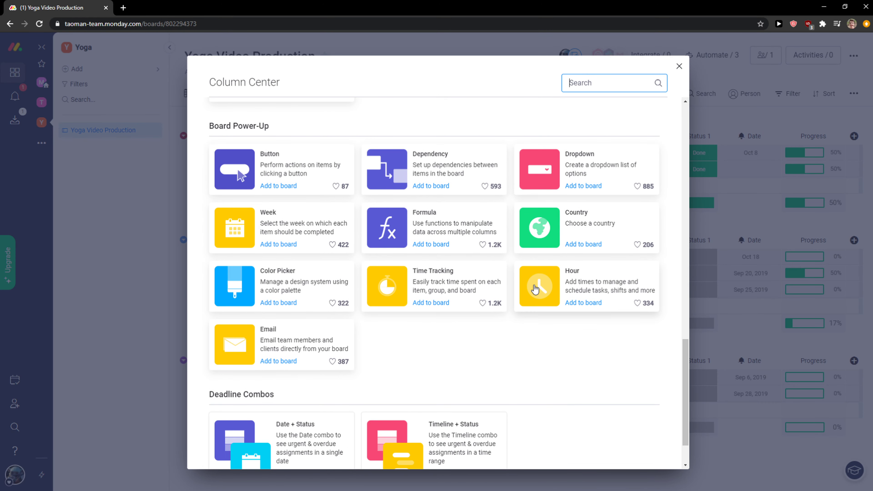
scroll(468, 342, down, 2)
scroll(506, 332, up, 1)
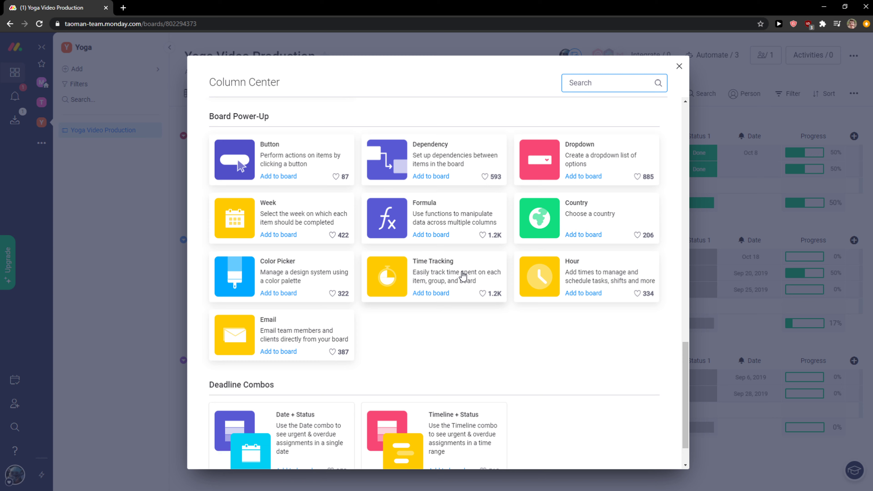
click(463, 275)
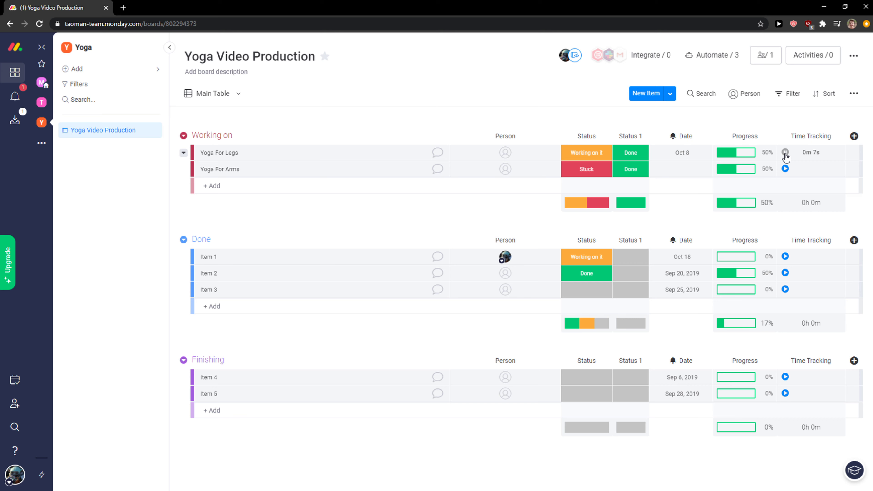
Stop the running Yoga For Legs timer from its Time Tracking log.
click(799, 157)
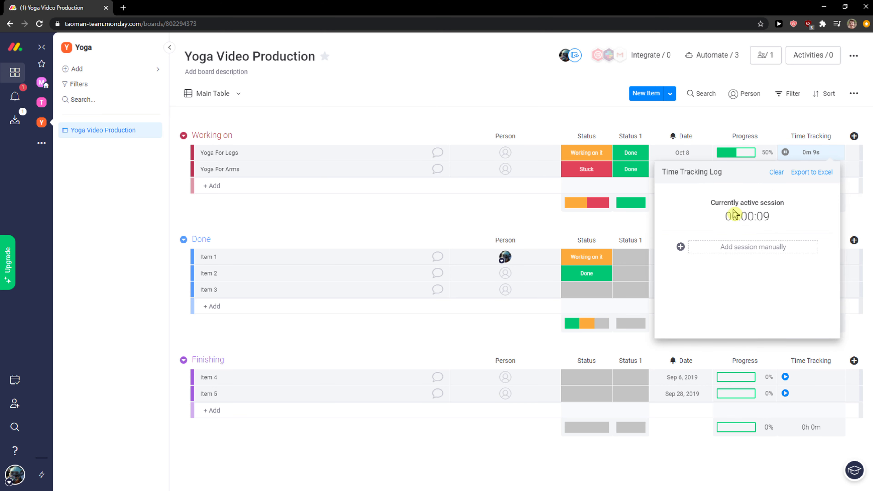
click(785, 152)
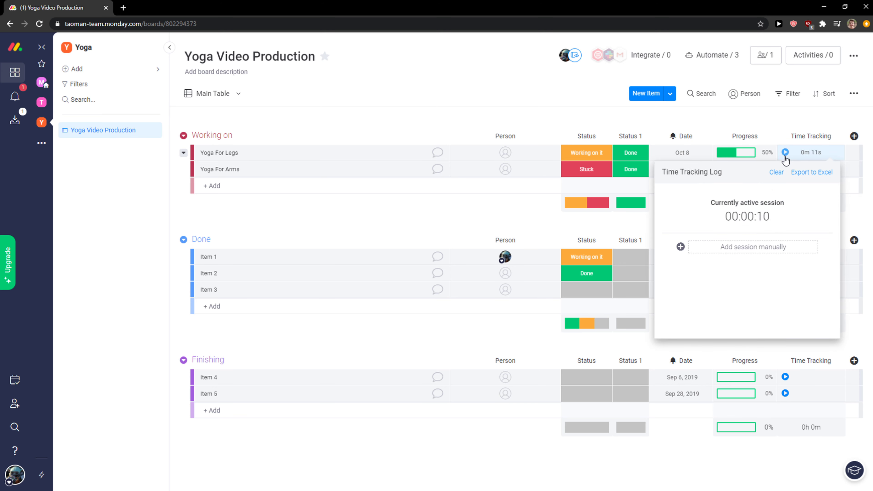
click(807, 156)
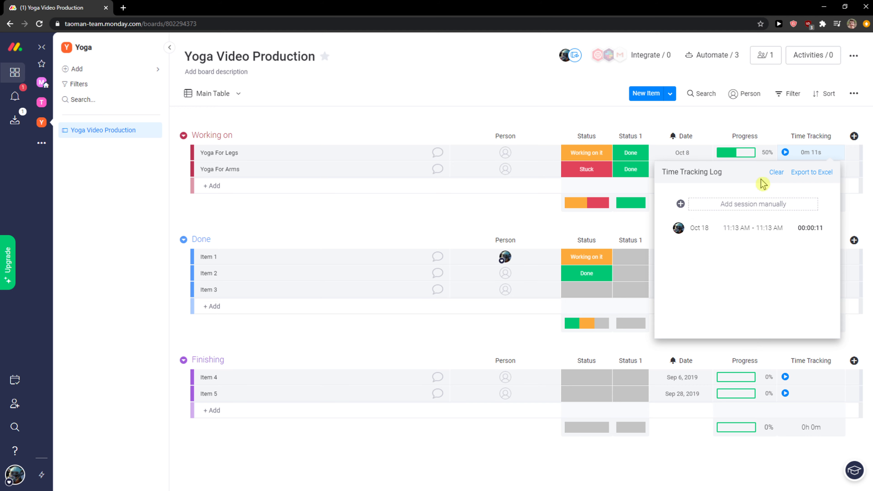
Add a manual 10:13–11:13 AM session to Yoga For Legs, bringing its total to 1h 0m 11s.
click(684, 206)
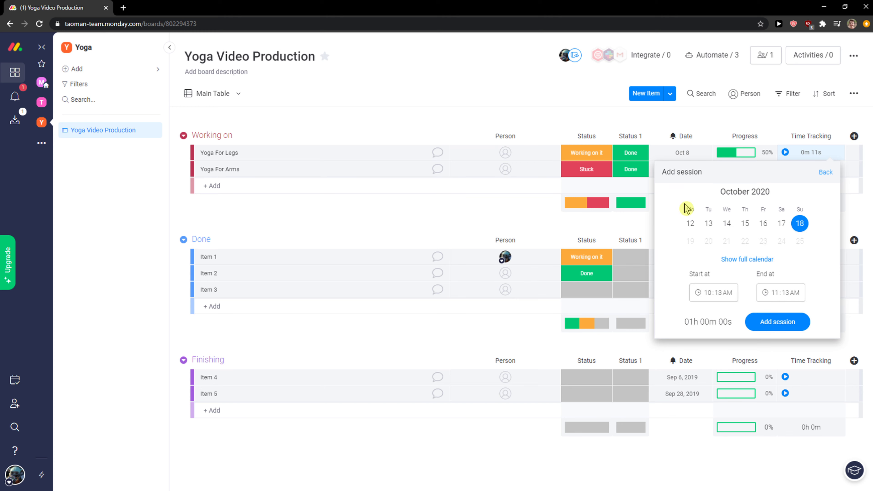
click(771, 322)
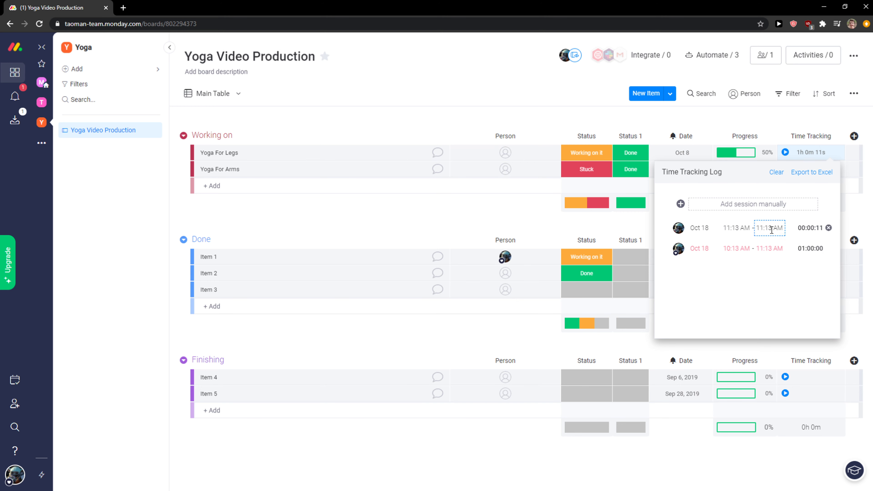
click(766, 121)
click(854, 135)
Browse the Column Center's Essentials, Super Useful, Team Power-Up and Board Power-Up sections.
click(791, 260)
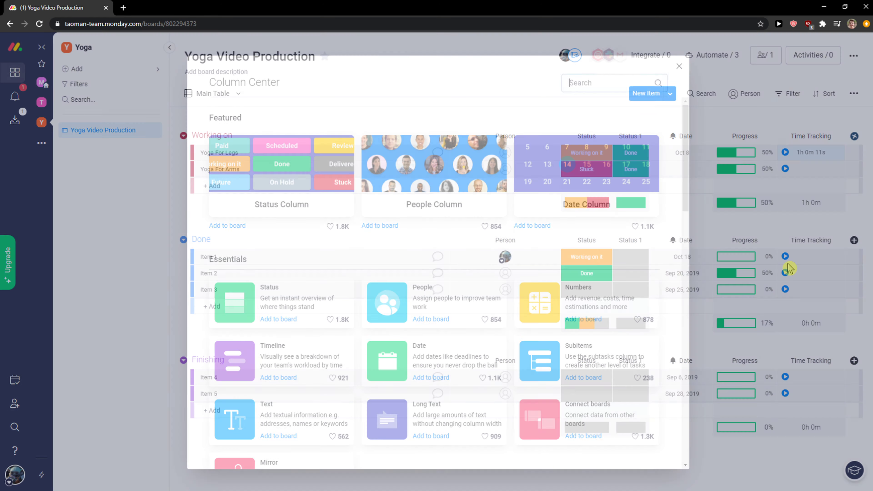
scroll(535, 280, down, 10)
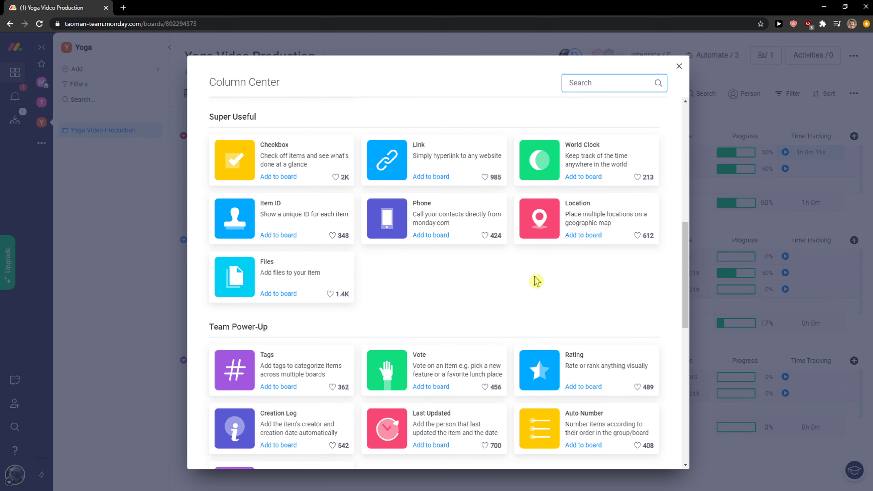
scroll(534, 276, down, 9)
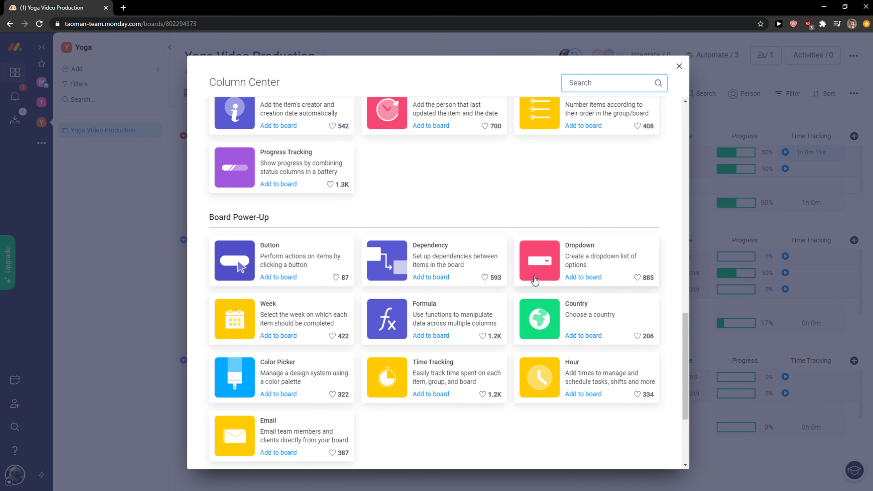
scroll(534, 276, up, 3)
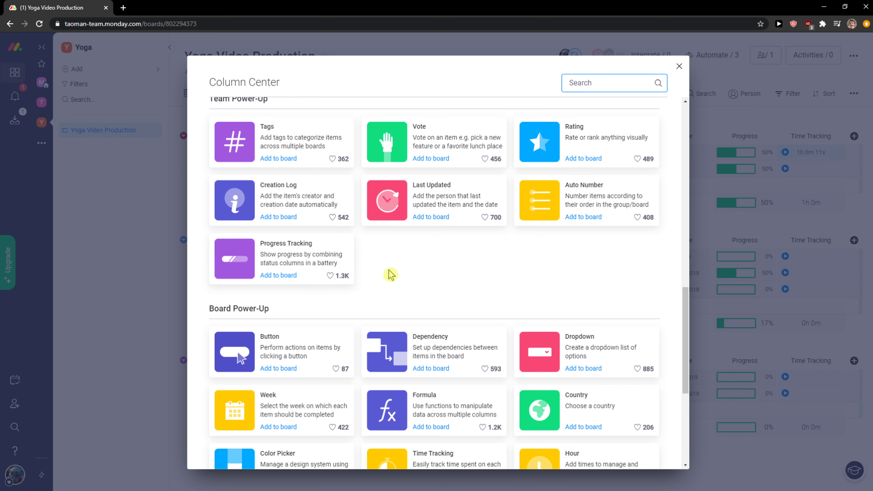
scroll(462, 275, up, 6)
scroll(463, 275, up, 1)
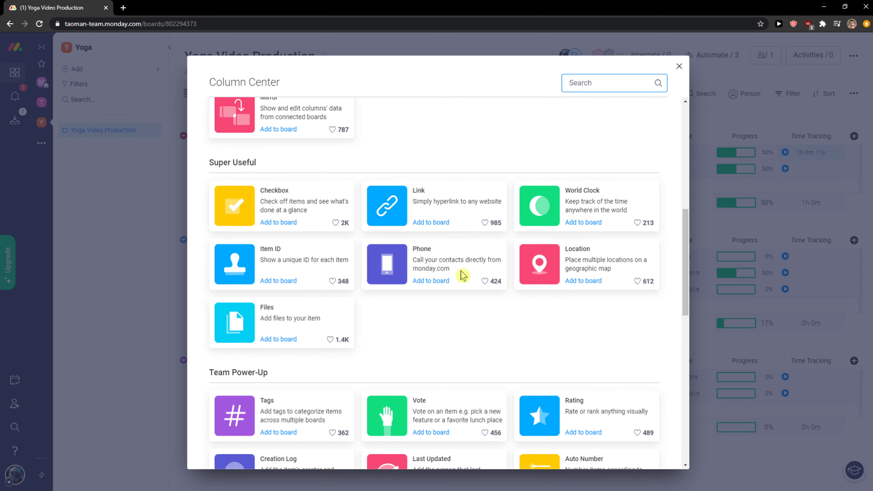
scroll(462, 275, down, 7)
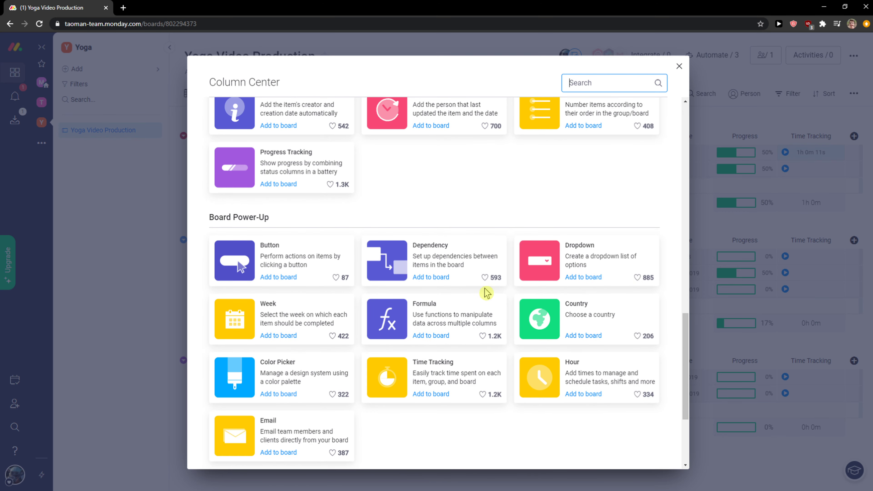
scroll(493, 322, up, 8)
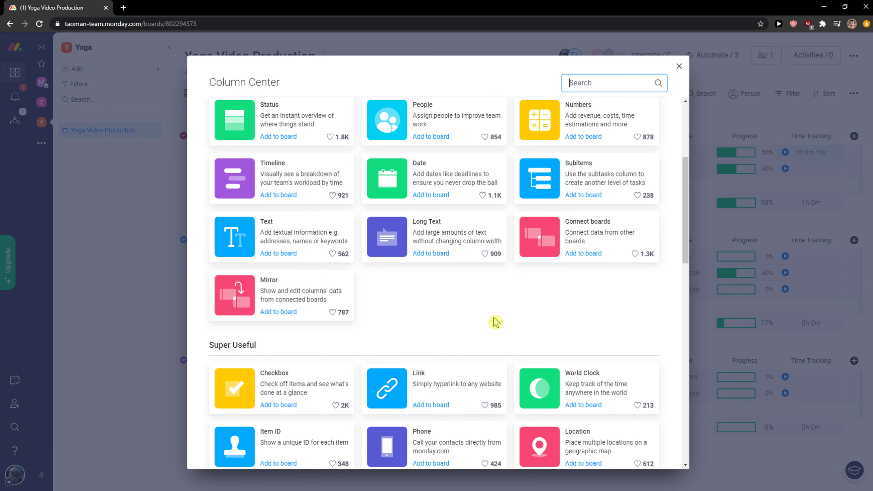
scroll(494, 321, down, 5)
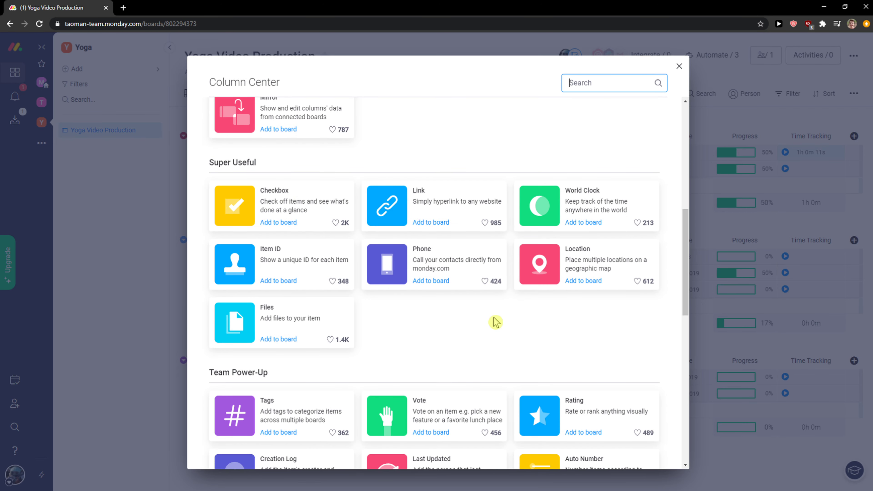
scroll(495, 321, down, 6)
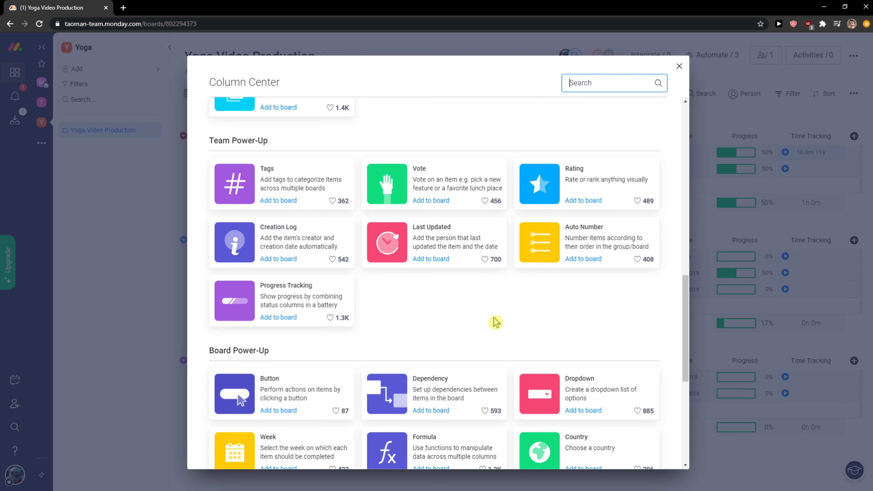
scroll(497, 321, up, 6)
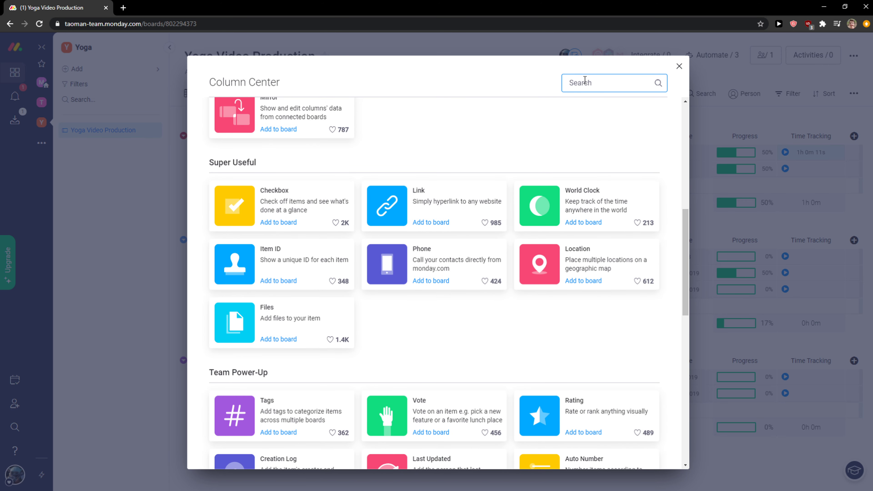
Search 'formula' and add a Formula column beside Time Tracking, leaving its formula empty.
text(formula)
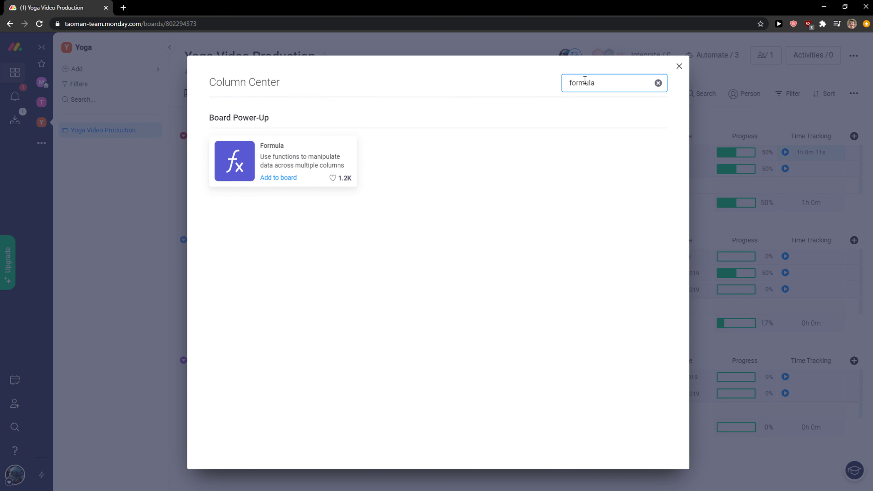
click(279, 177)
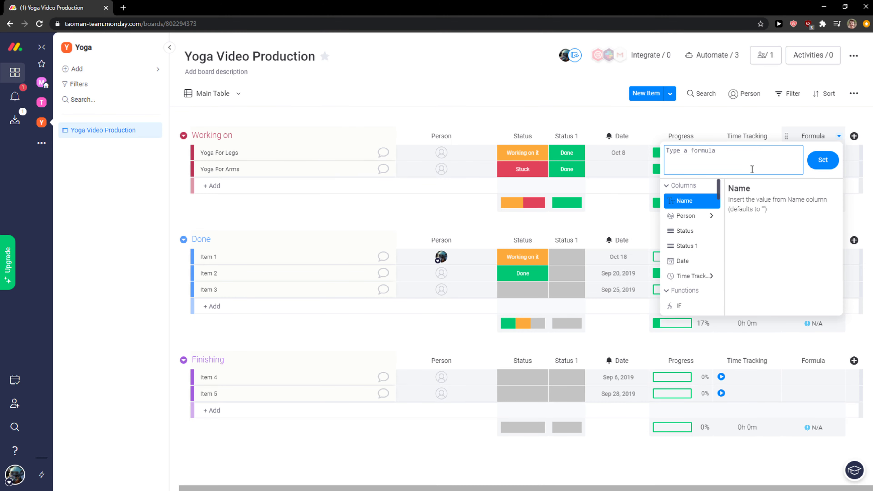
scroll(699, 247, down, 6)
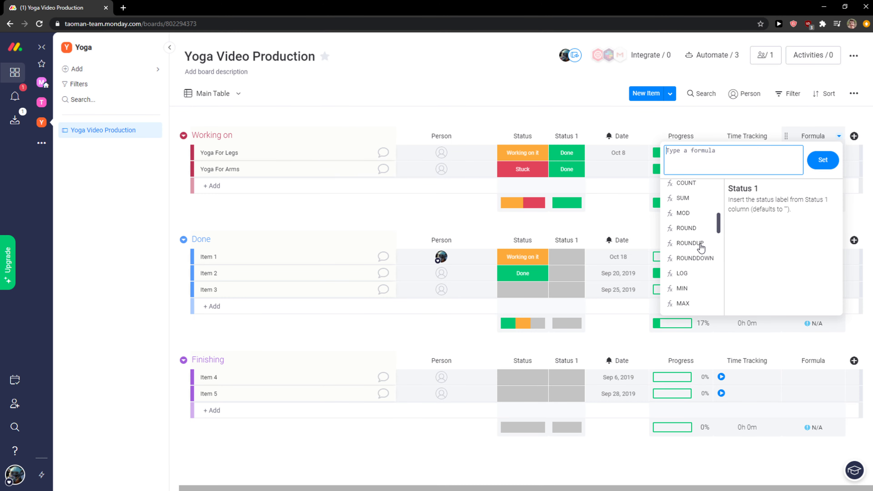
scroll(701, 247, down, 4)
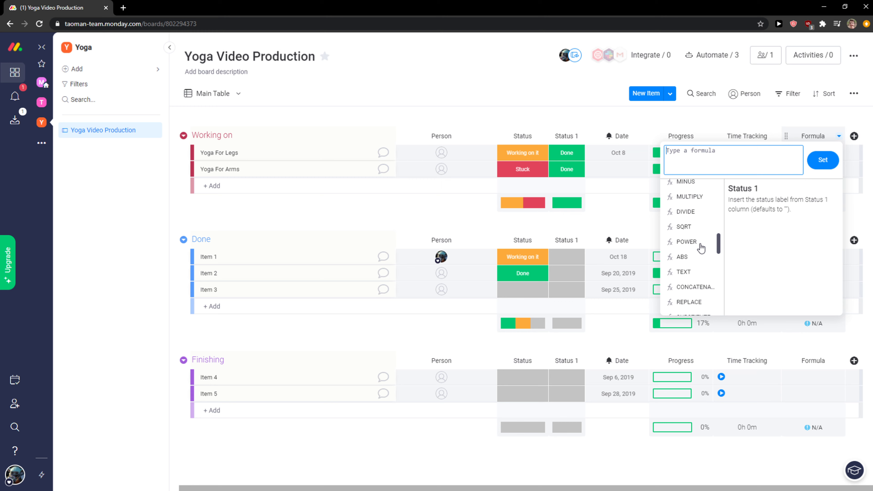
click(573, 96)
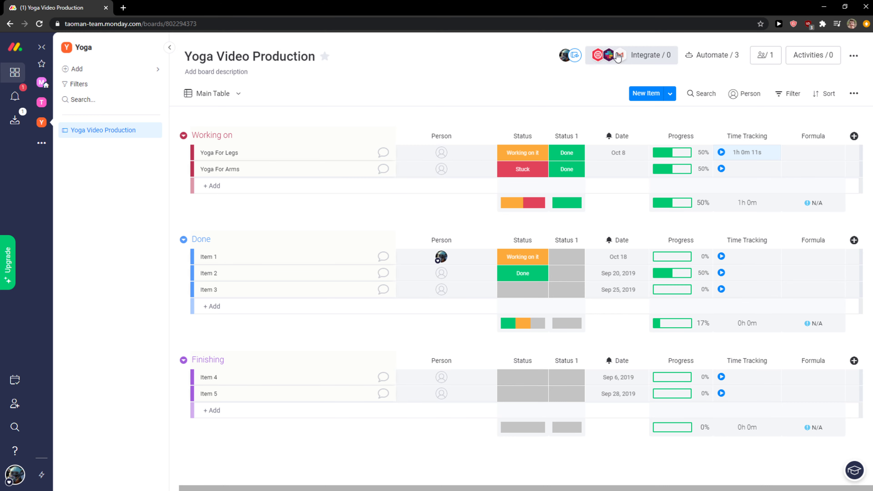
click(647, 61)
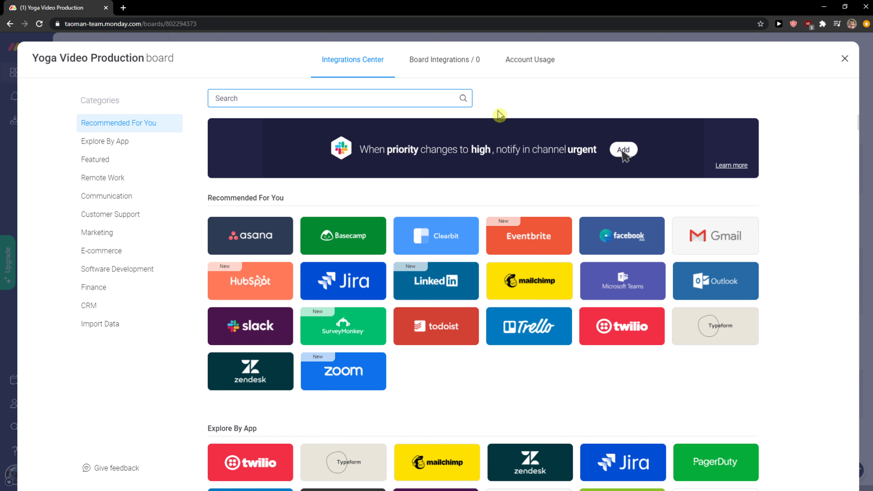
click(708, 235)
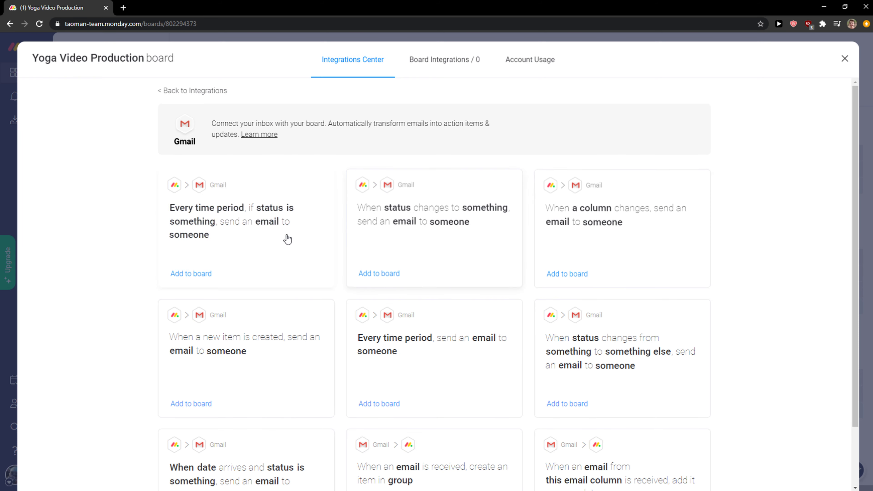
scroll(118, 294, down, 2)
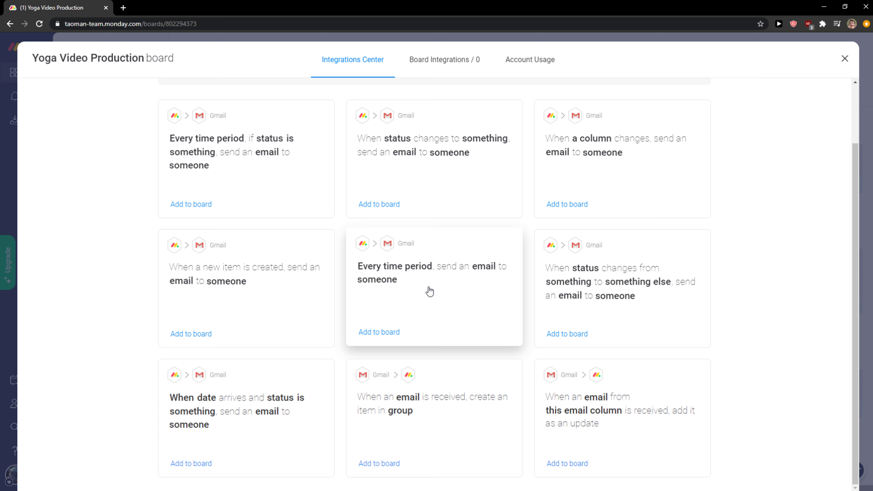
click(844, 59)
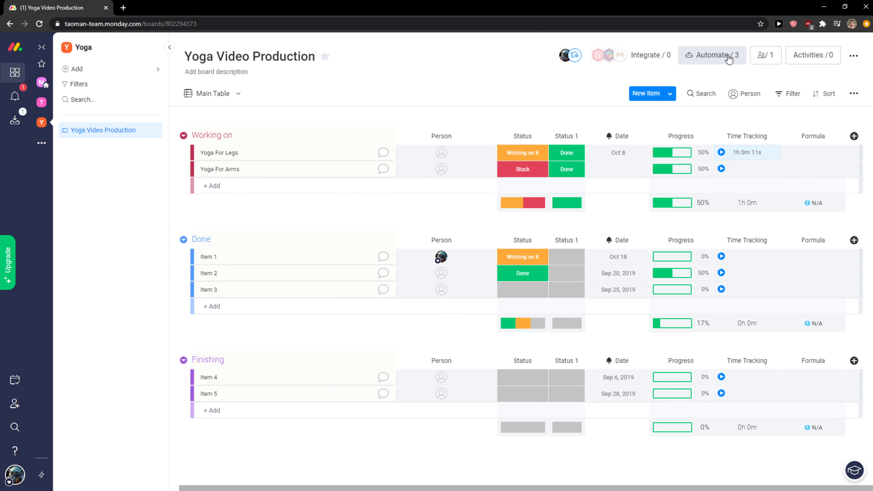
click(728, 58)
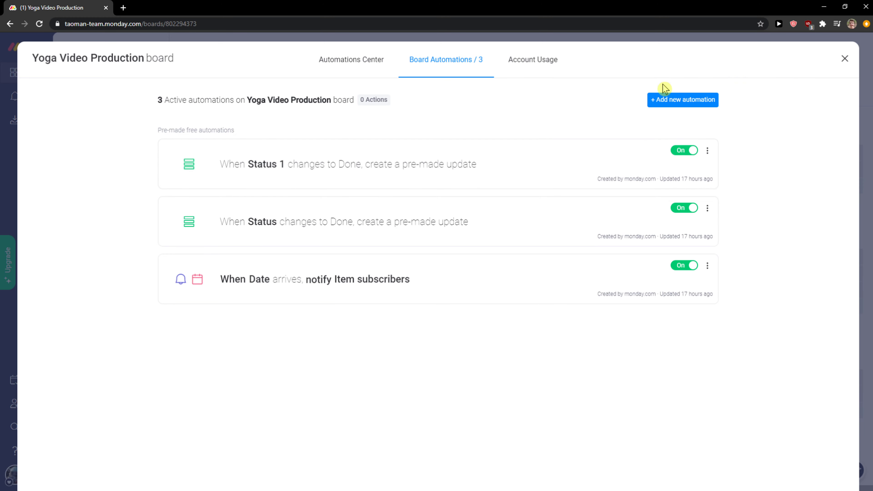
click(675, 101)
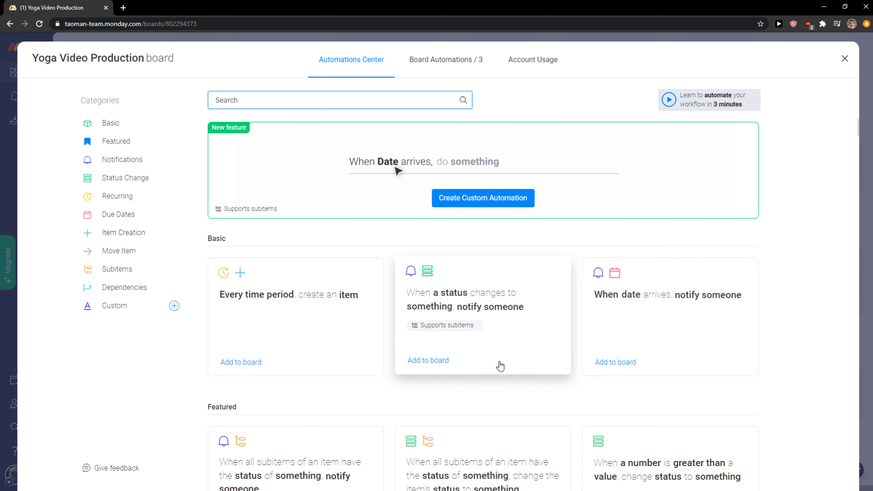
scroll(478, 364, down, 3)
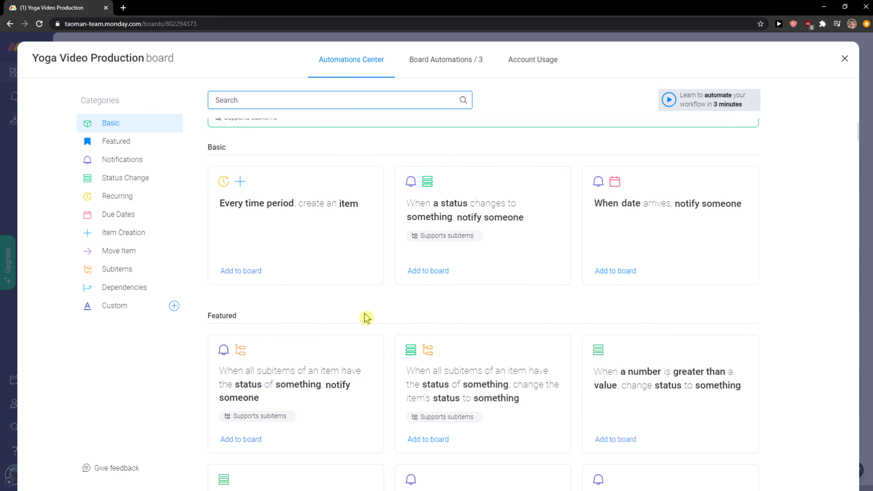
scroll(366, 318, down, 1)
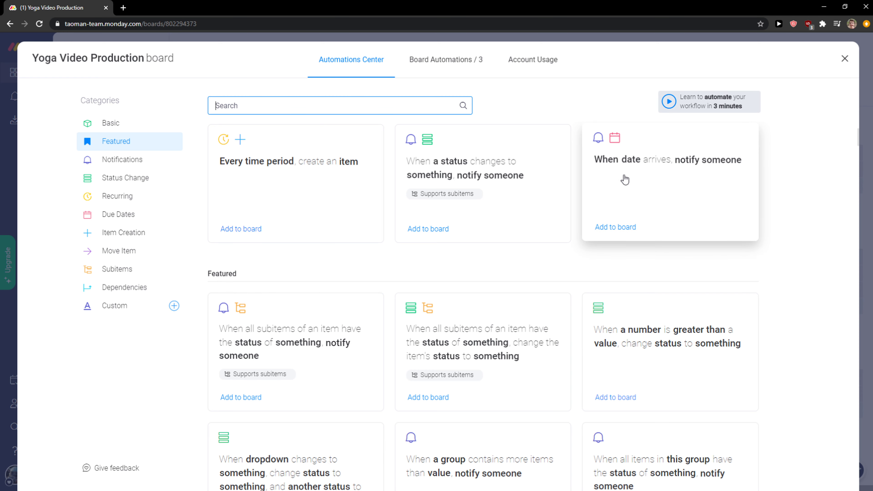
scroll(382, 238, down, 5)
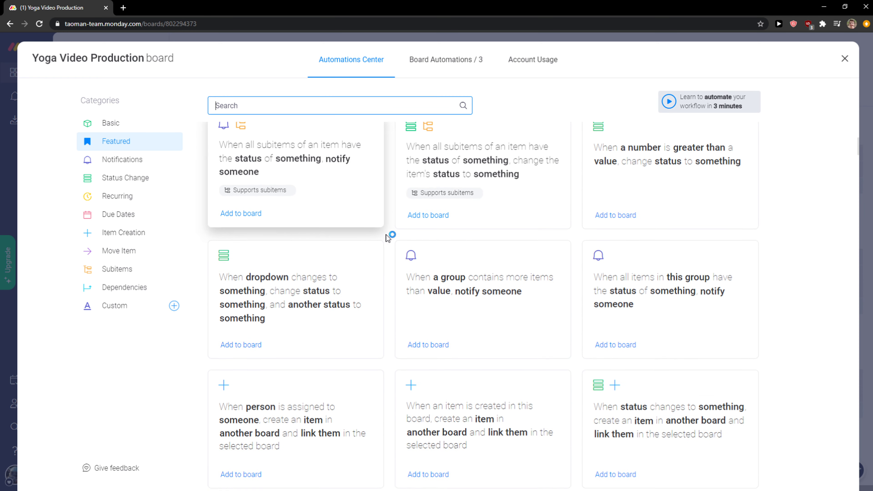
scroll(394, 240, down, 1)
scroll(397, 244, down, 1)
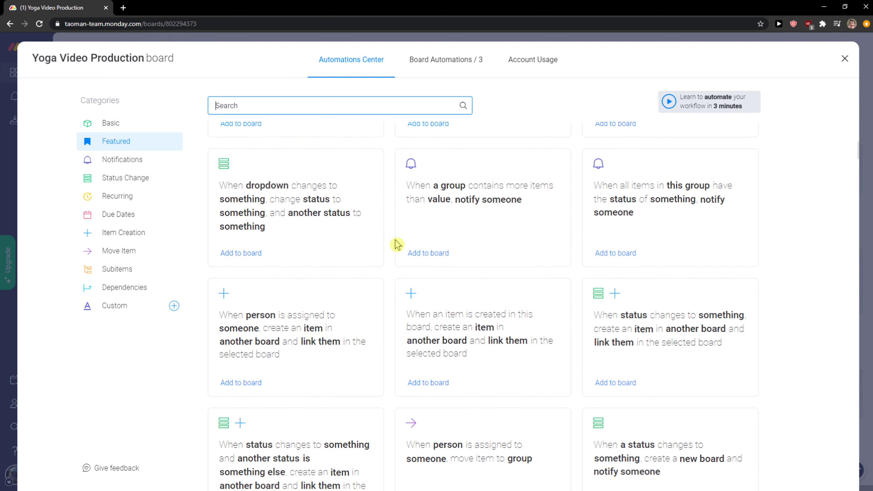
scroll(397, 245, down, 3)
scroll(397, 245, down, 4)
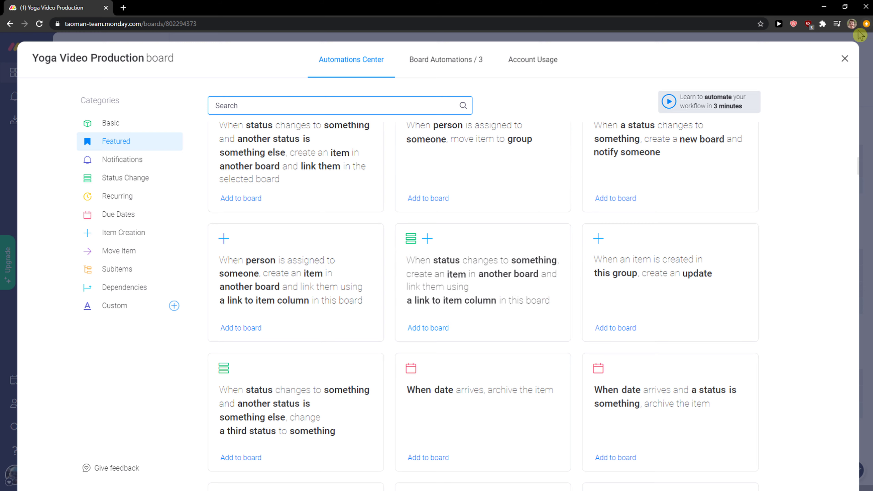
click(844, 59)
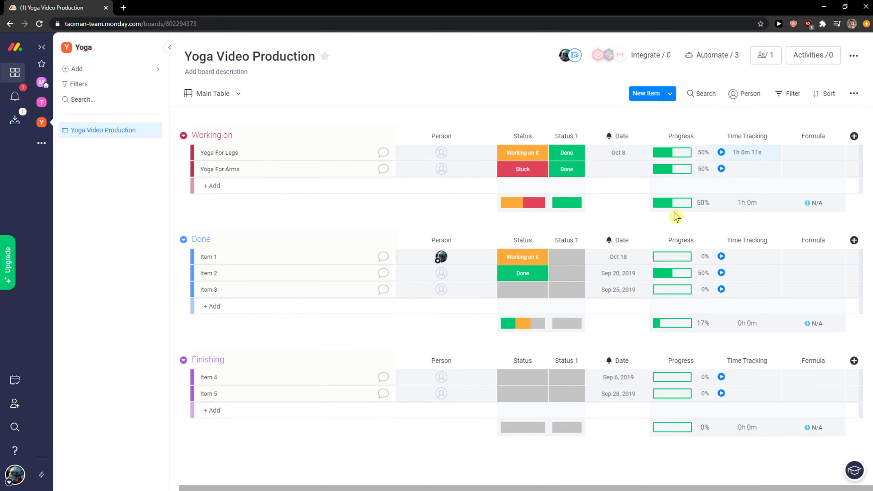
Turn on Do not disturb under Working status in the account menu.
click(19, 474)
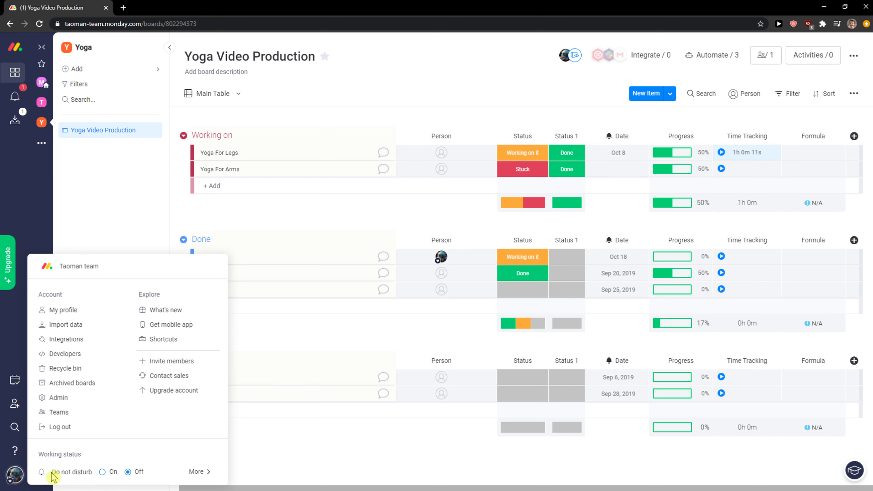
click(114, 473)
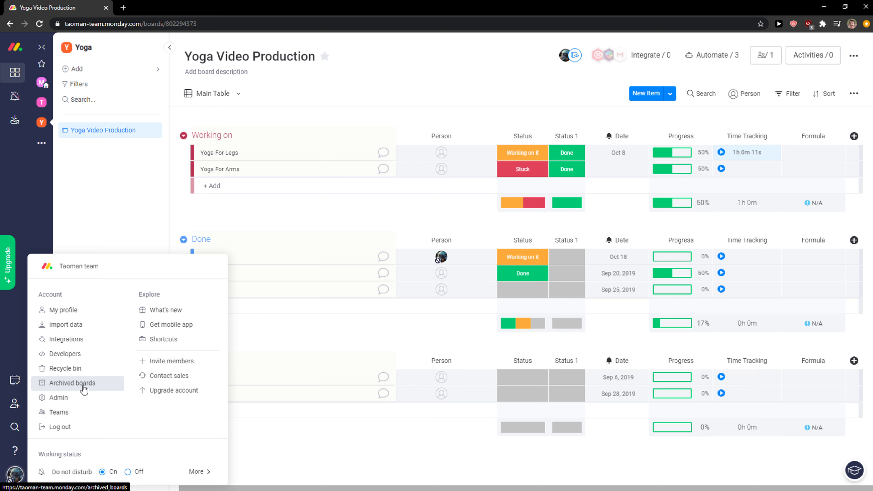
Launch the Notion desktop app from system search.
click(360, 450)
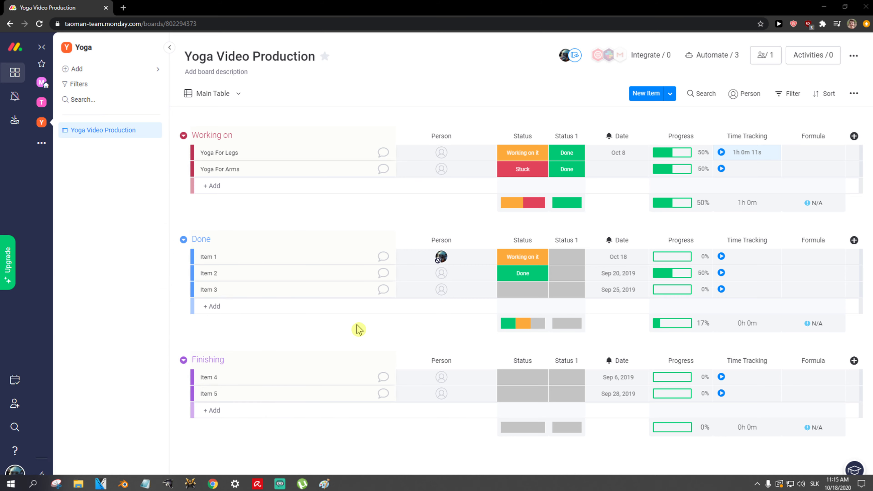
key(super)
text(notion)
key(Return)
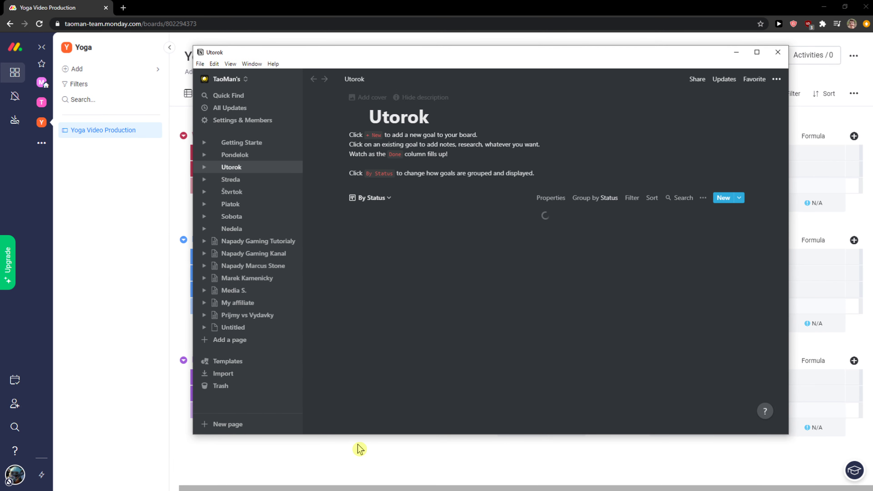
Look through the Notion desktop app's workspace switcher and menus, then minimize it.
click(229, 81)
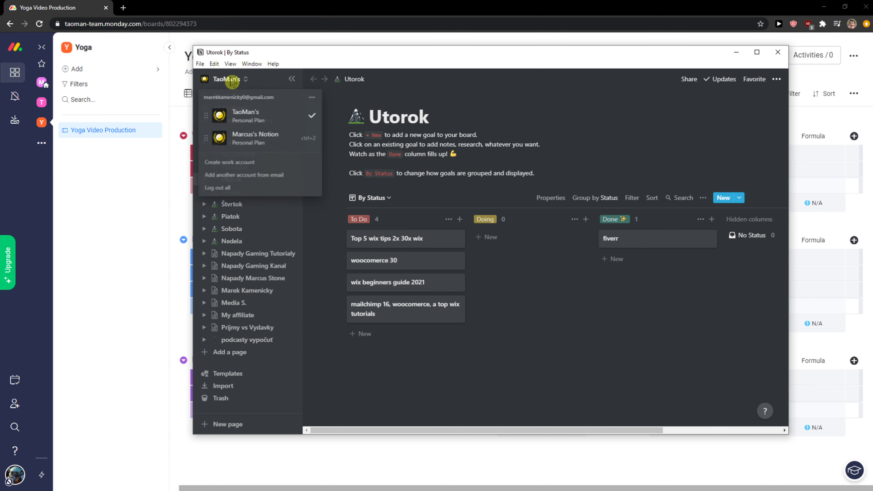
click(392, 394)
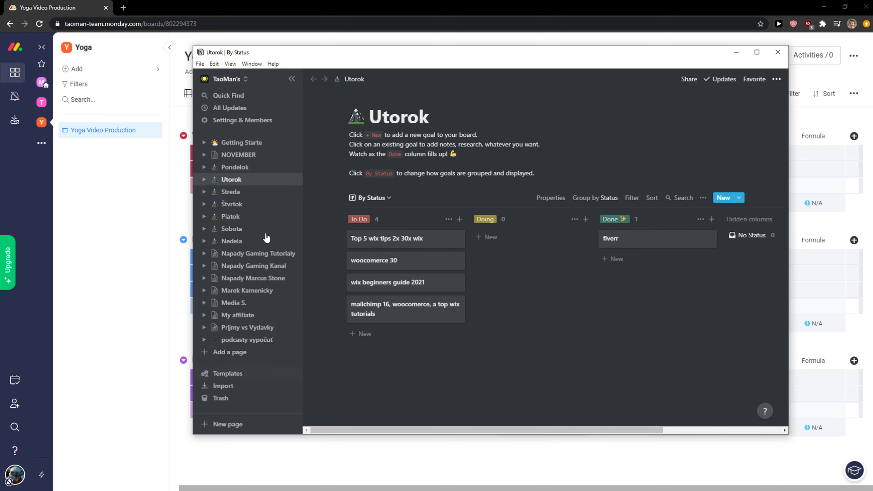
click(203, 64)
click(560, 314)
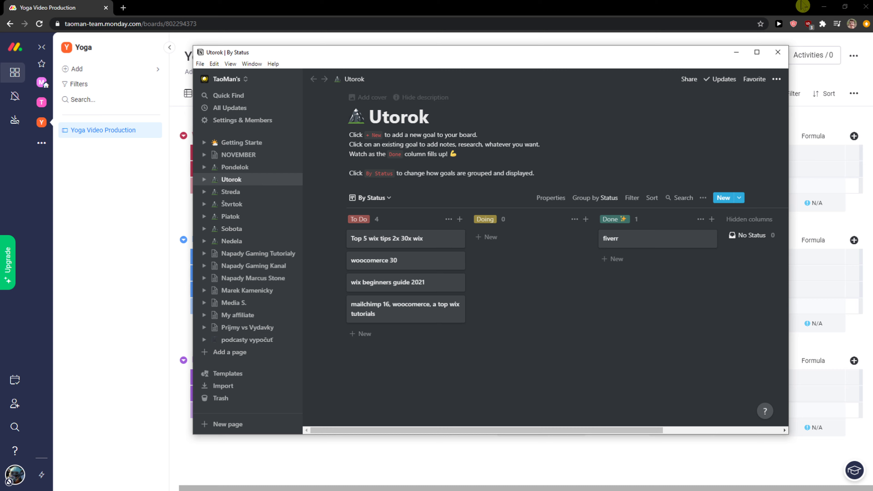
click(735, 52)
Open Notion in a new browser tab and dismiss a new untitled page.
click(123, 7)
text(no)
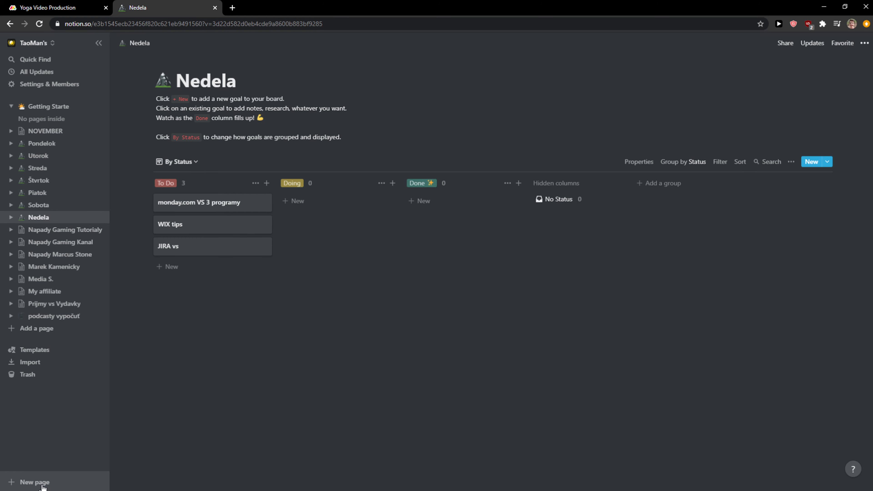
click(34, 481)
click(86, 428)
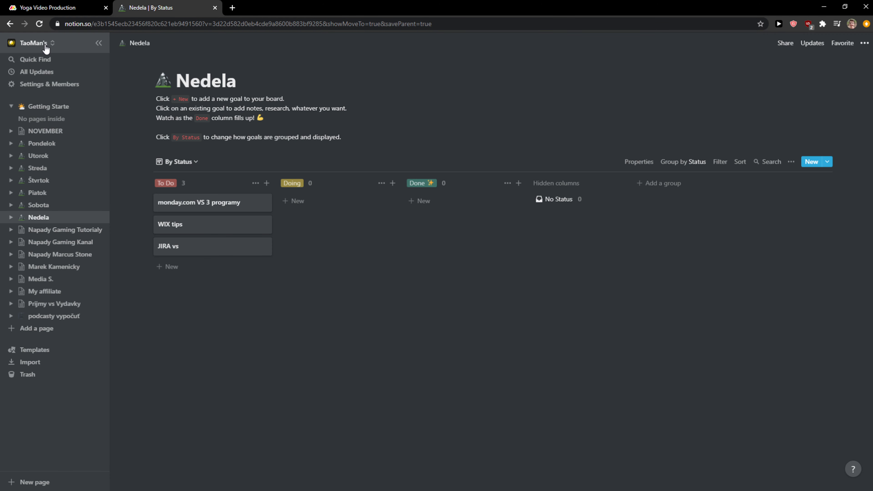
Check the workspace switcher and page options on the Nedela board.
click(53, 45)
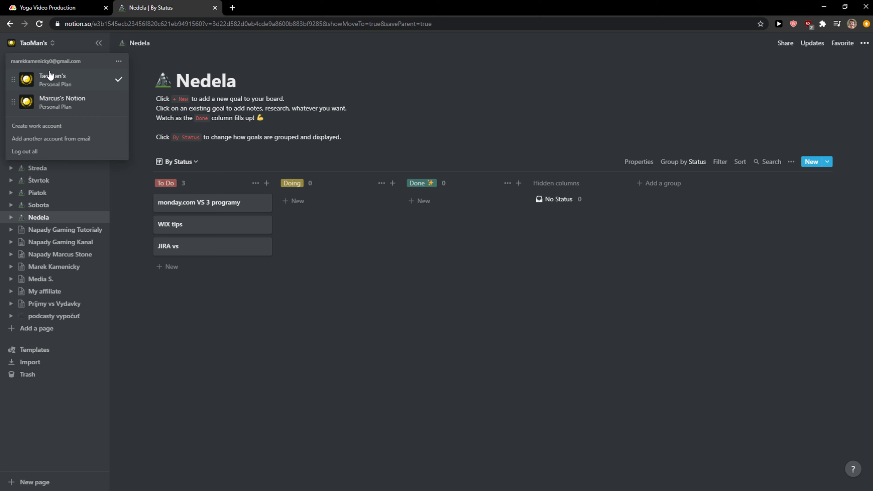
click(864, 45)
click(864, 44)
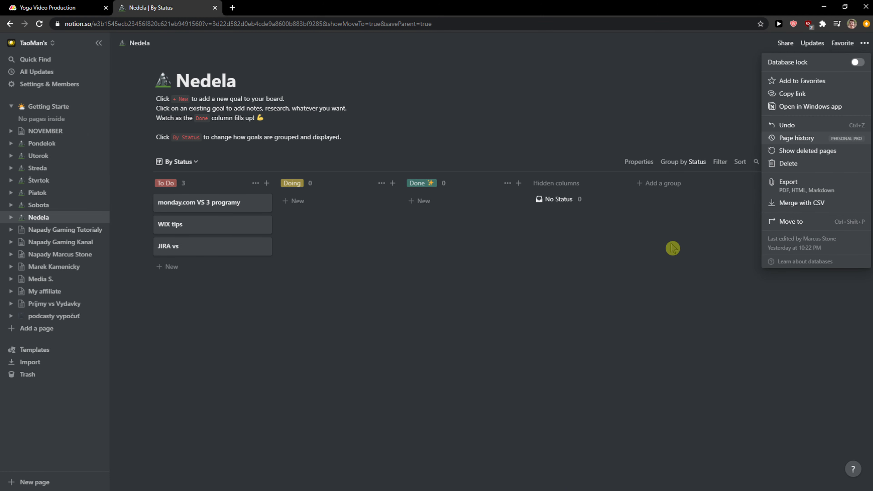
click(616, 322)
click(82, 6)
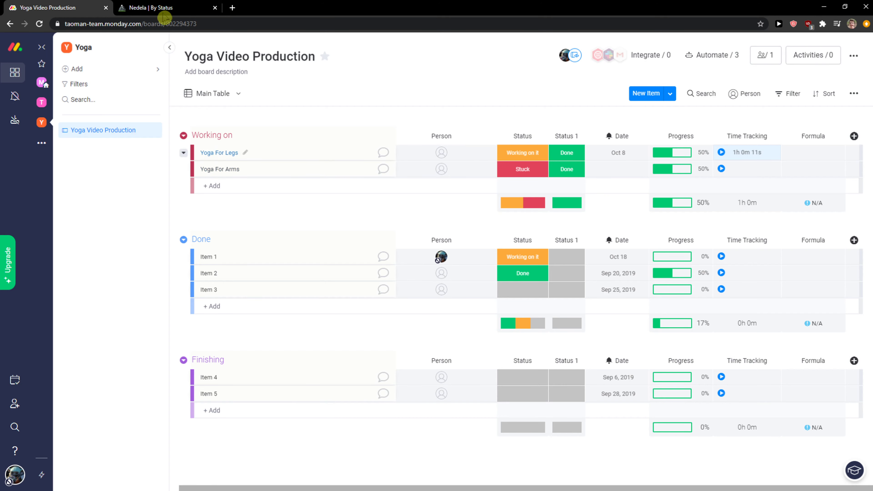
click(166, 7)
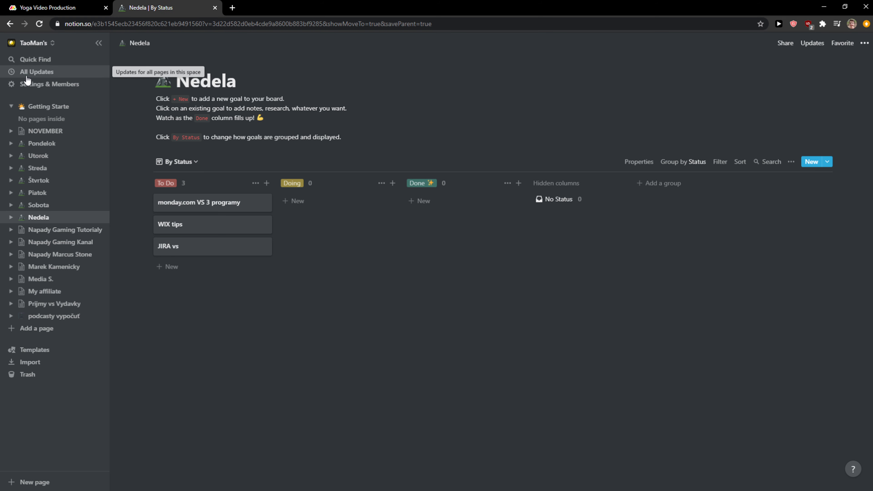
Turn off Notion's dark mode in Settings & Members, then return to the Yoga Video Production board.
click(31, 84)
click(297, 289)
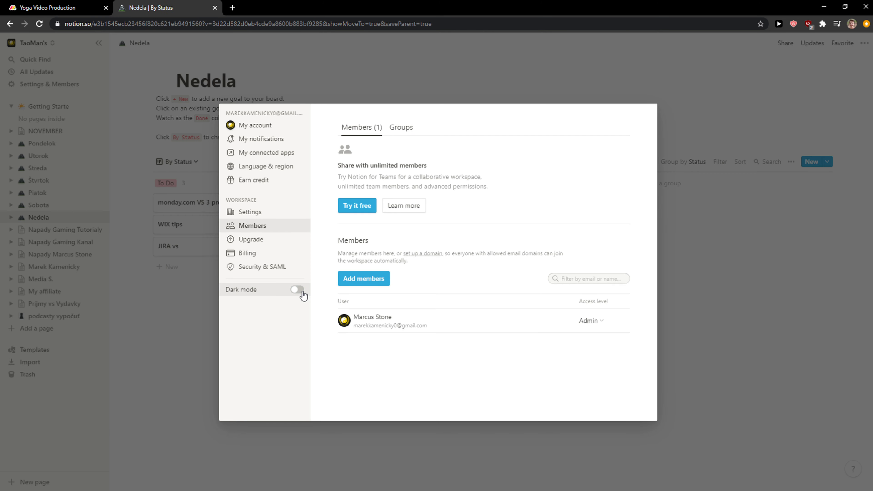
click(780, 250)
click(64, 46)
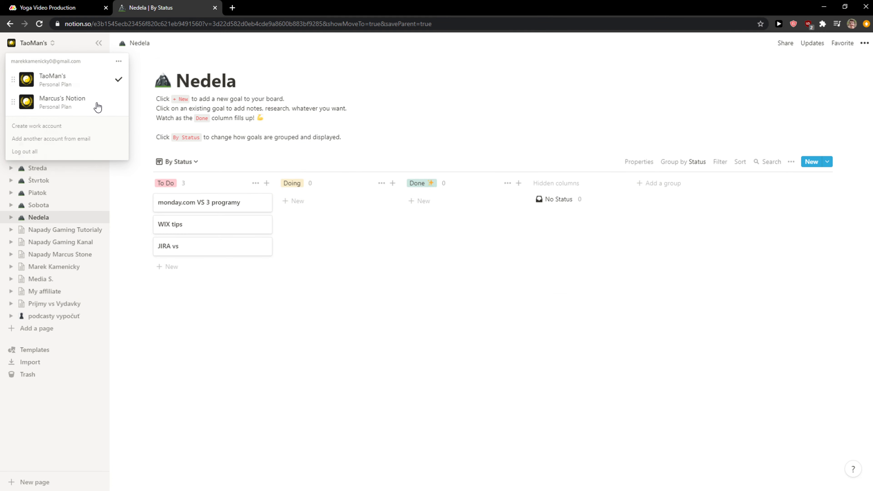
click(262, 376)
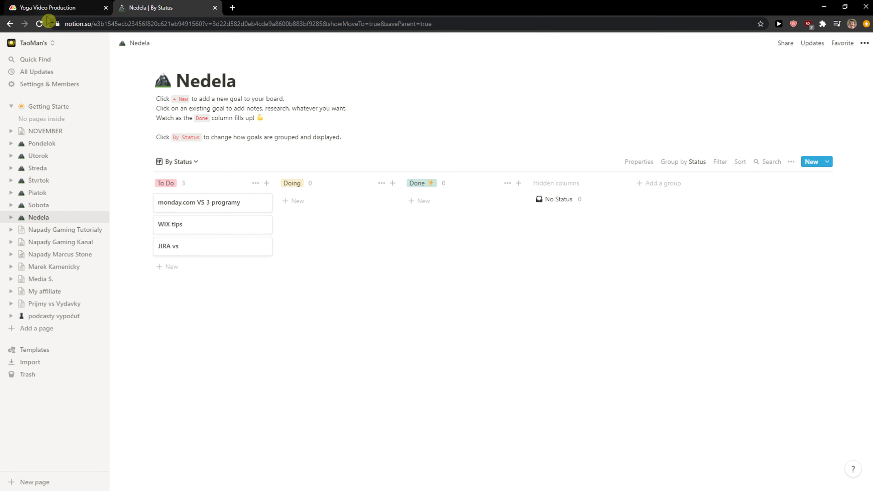
click(52, 8)
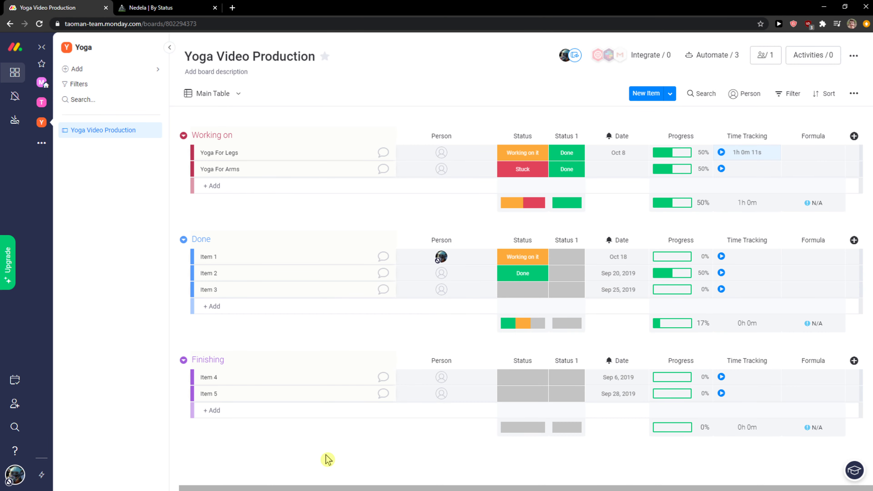
click(396, 209)
Switch the board to the Kanban view and open the Views Center catalogue via + Add View > Apps.
click(224, 102)
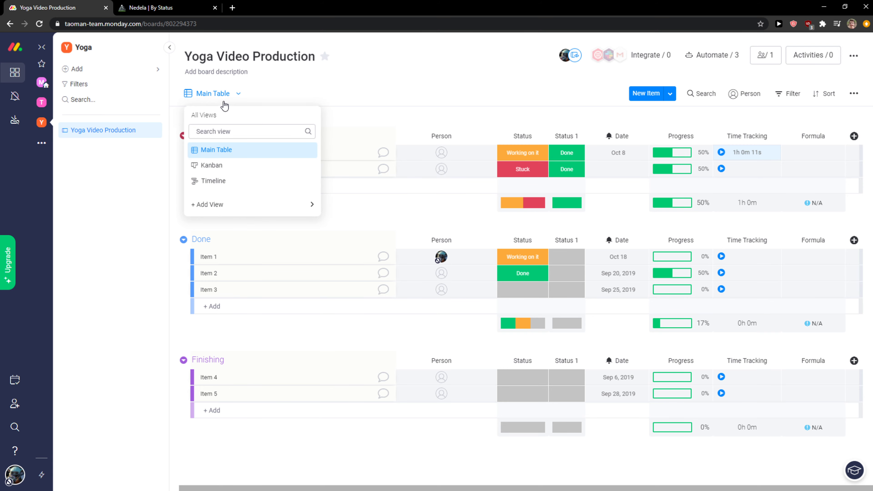
click(215, 167)
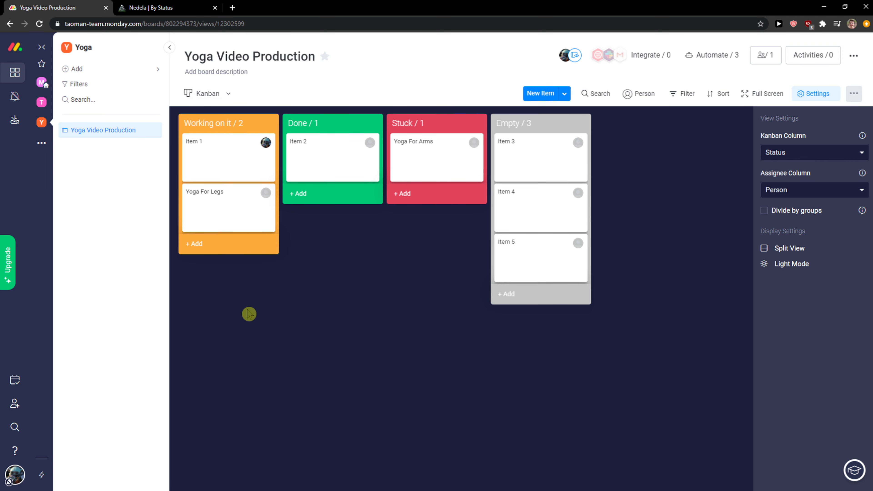
click(201, 92)
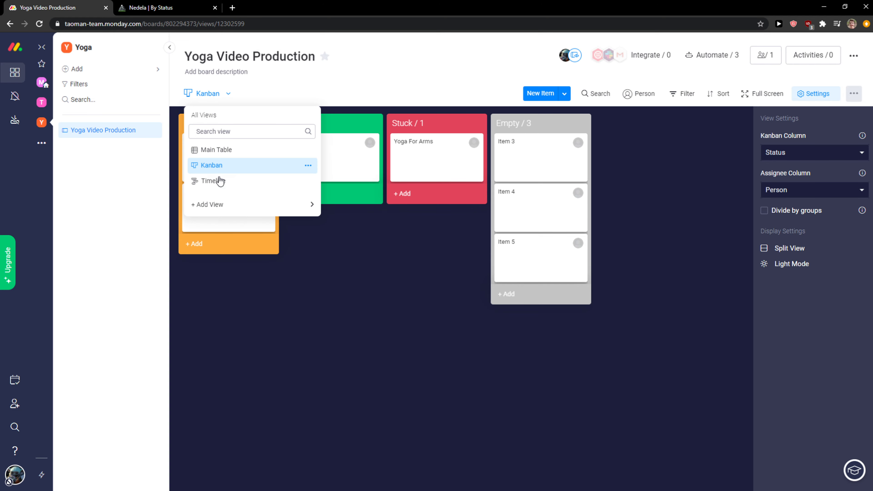
mouse_move(294, 205)
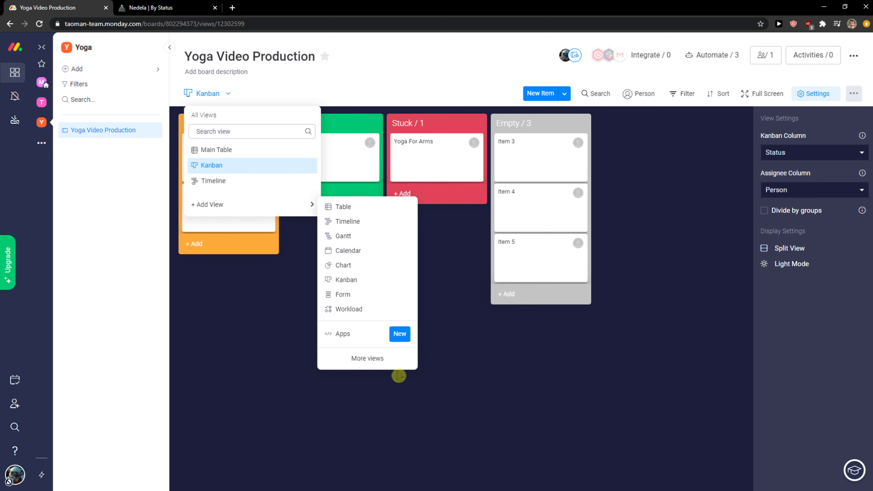
click(396, 337)
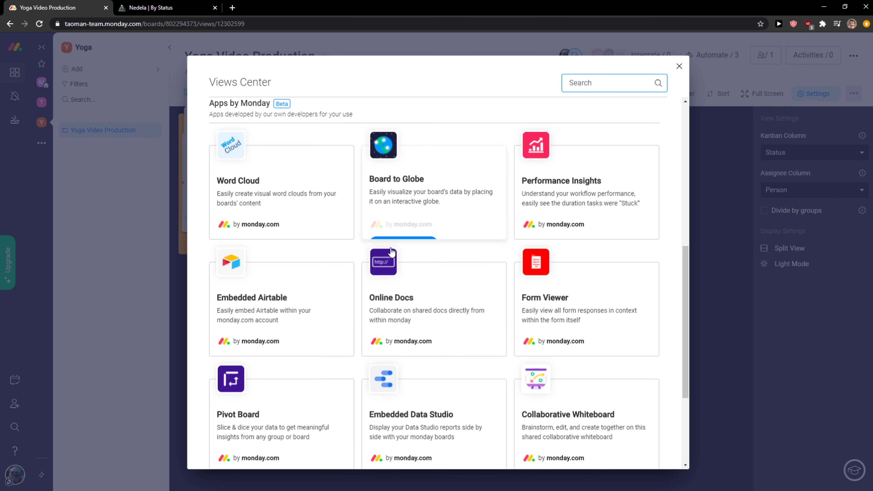
scroll(641, 228, up, 10)
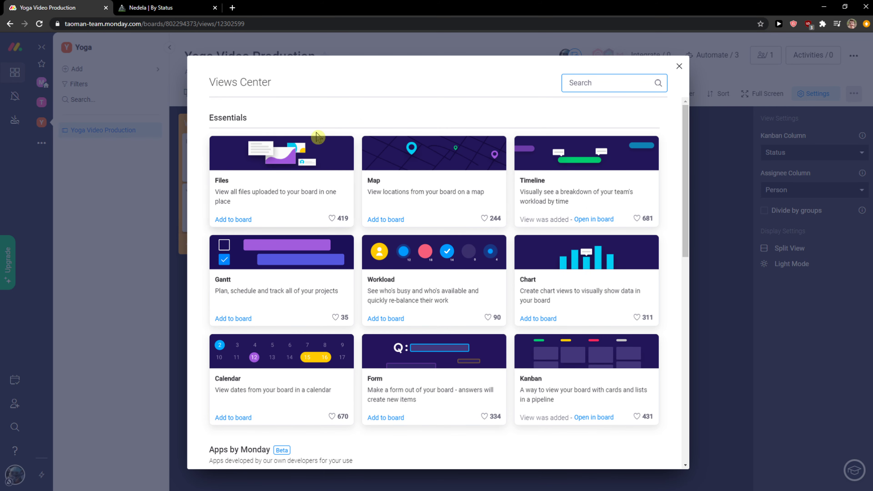